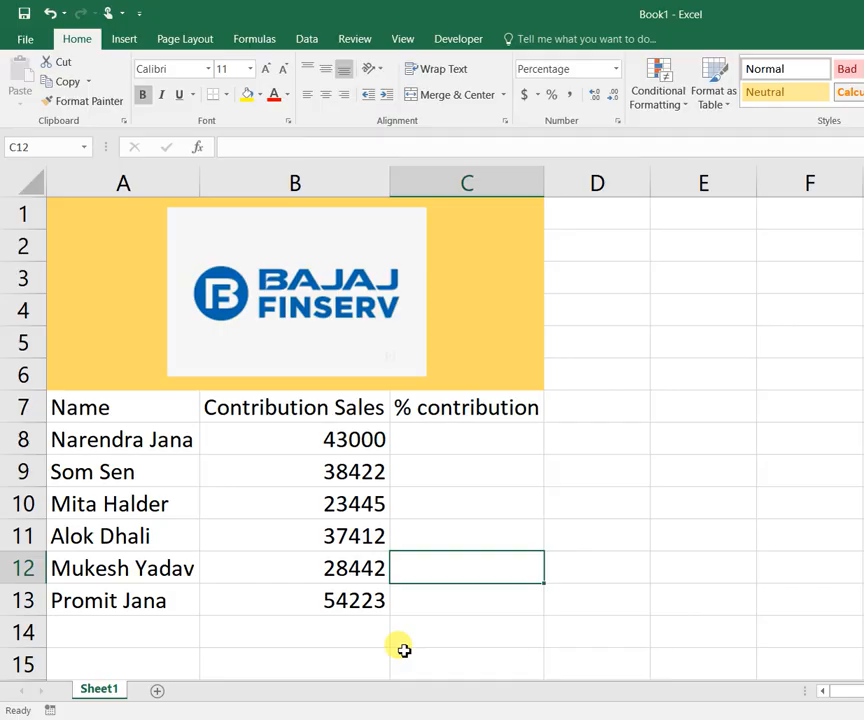
Add a Total label in A14 and sum the contribution sales B8:B13 in B14.
{"action": "left_click", "coordinate": [145, 633]}
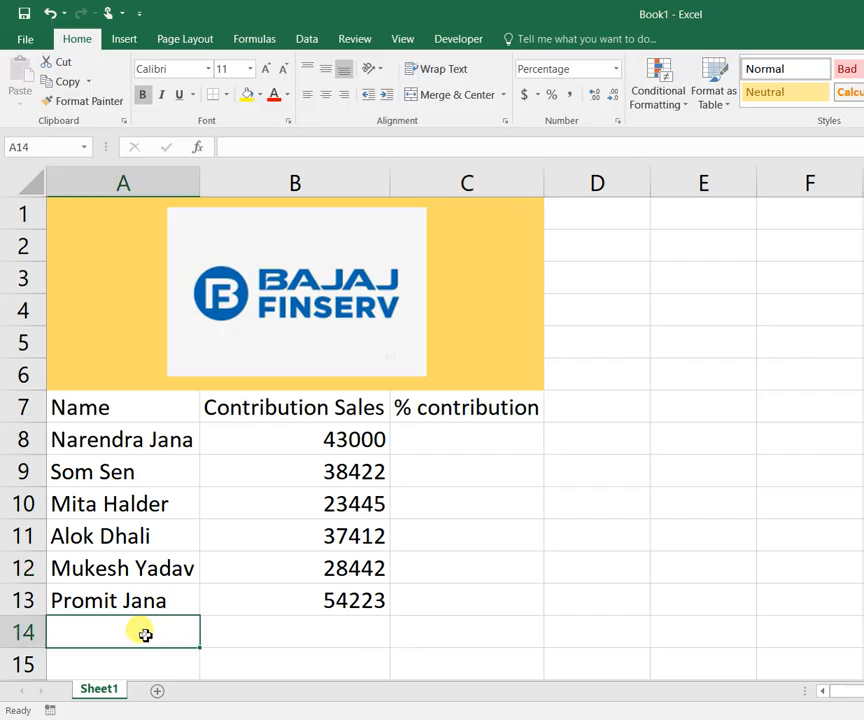
{"action": "type", "text": "Total"}
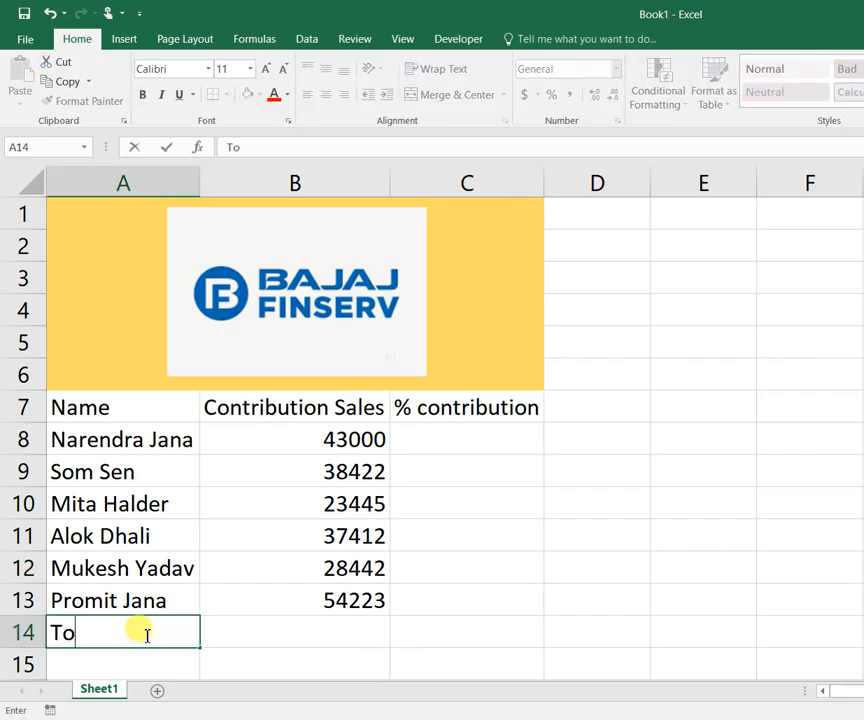
{"action": "left_click", "coordinate": [281, 637]}
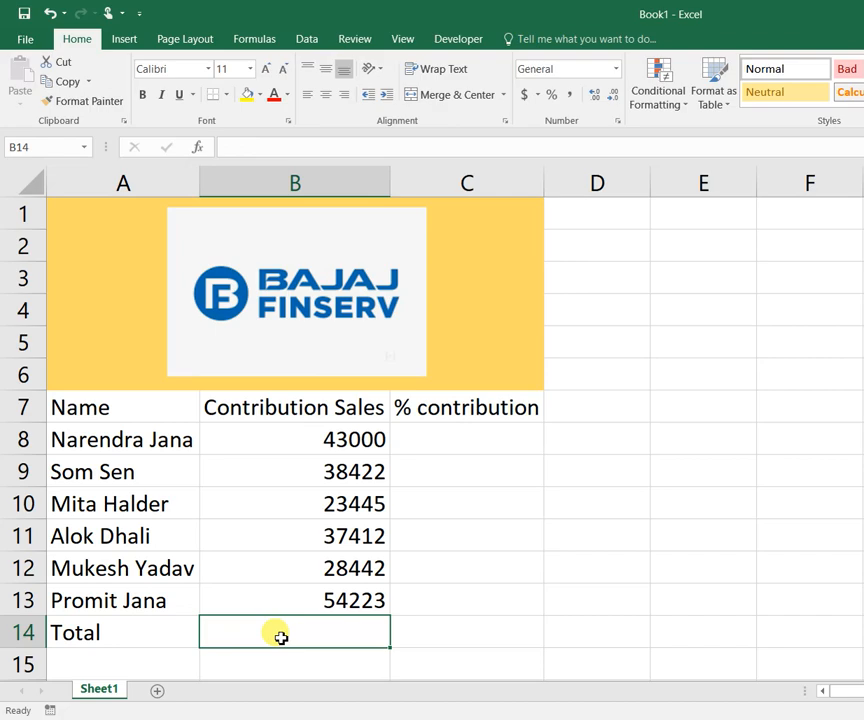
{"action": "key", "text": "alt+equal"}
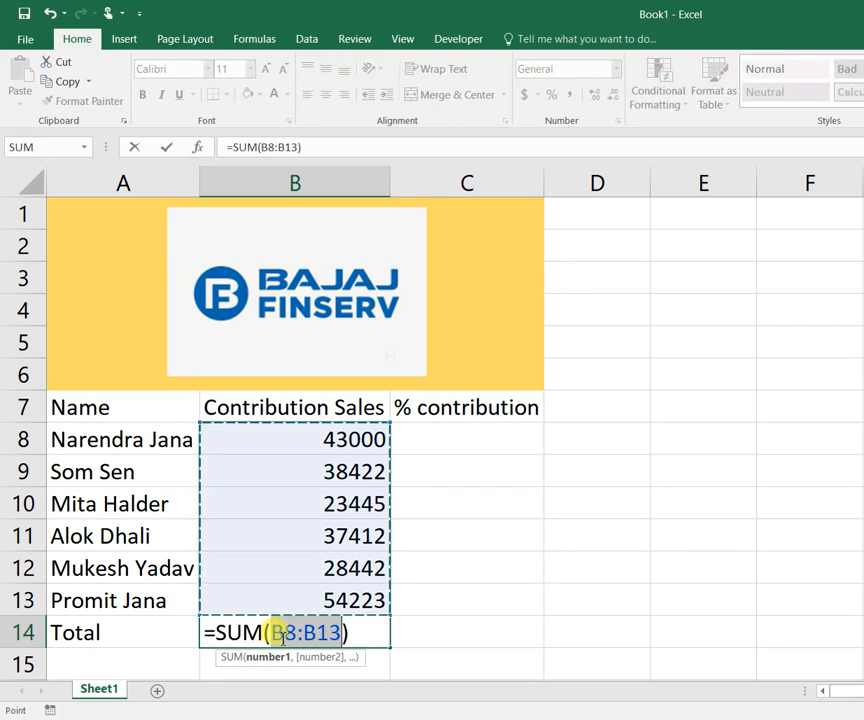
{"action": "key", "text": "Return"}
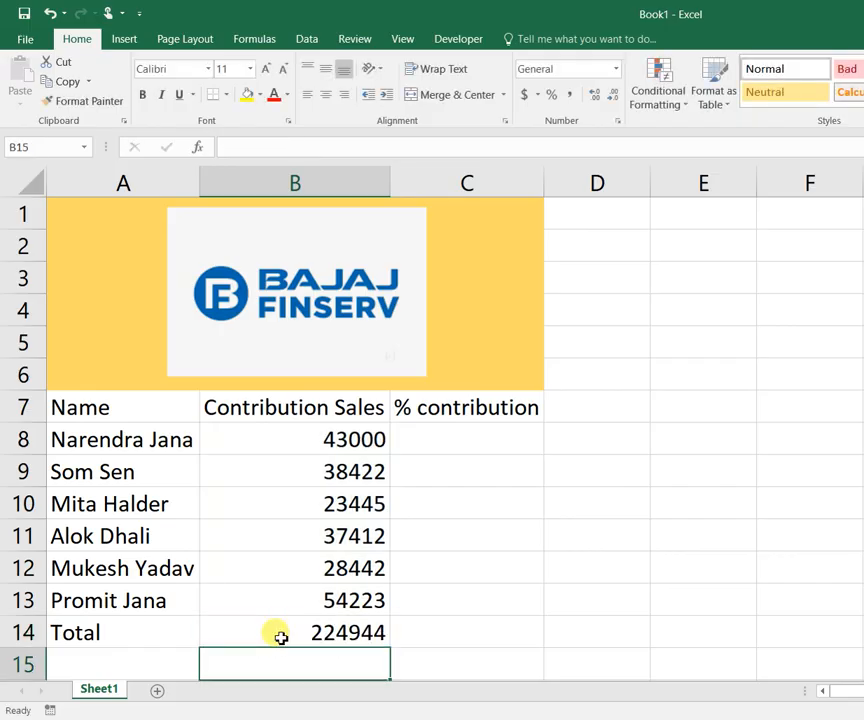
{"action": "left_click", "coordinate": [302, 635]}
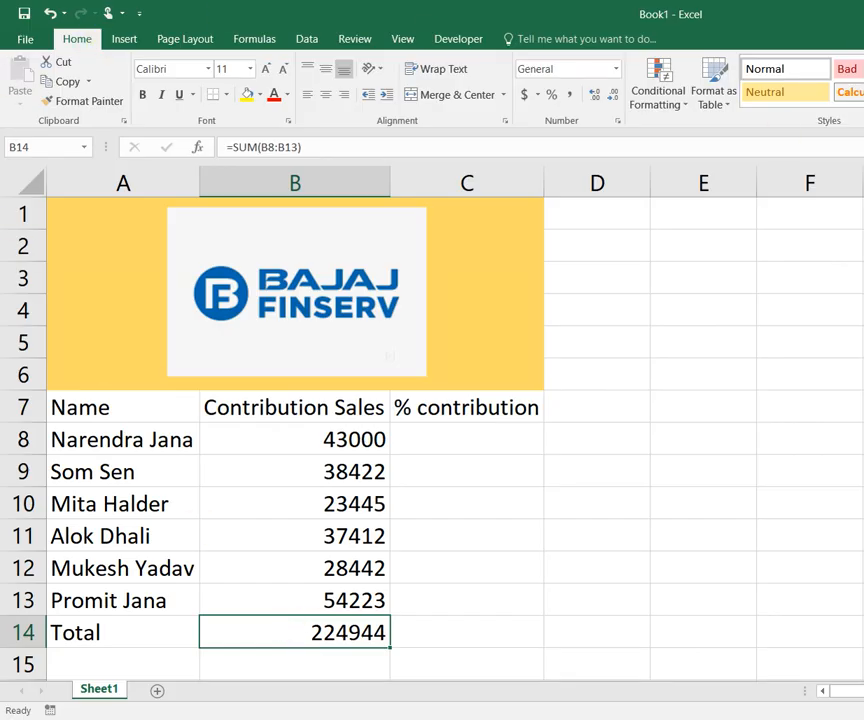
{"action": "key", "text": "super+Down"}
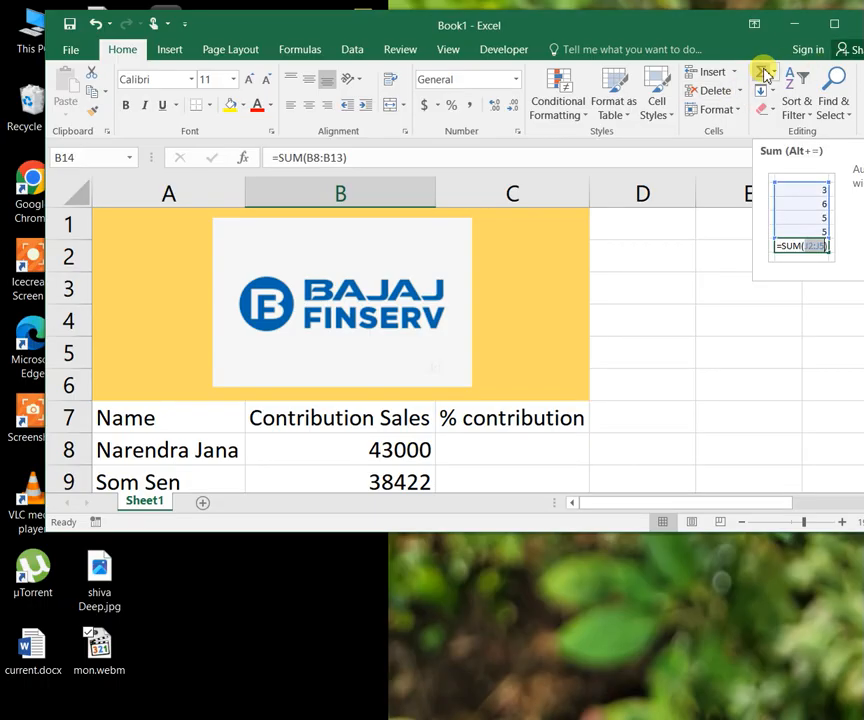
{"action": "left_click", "coordinate": [838, 24]}
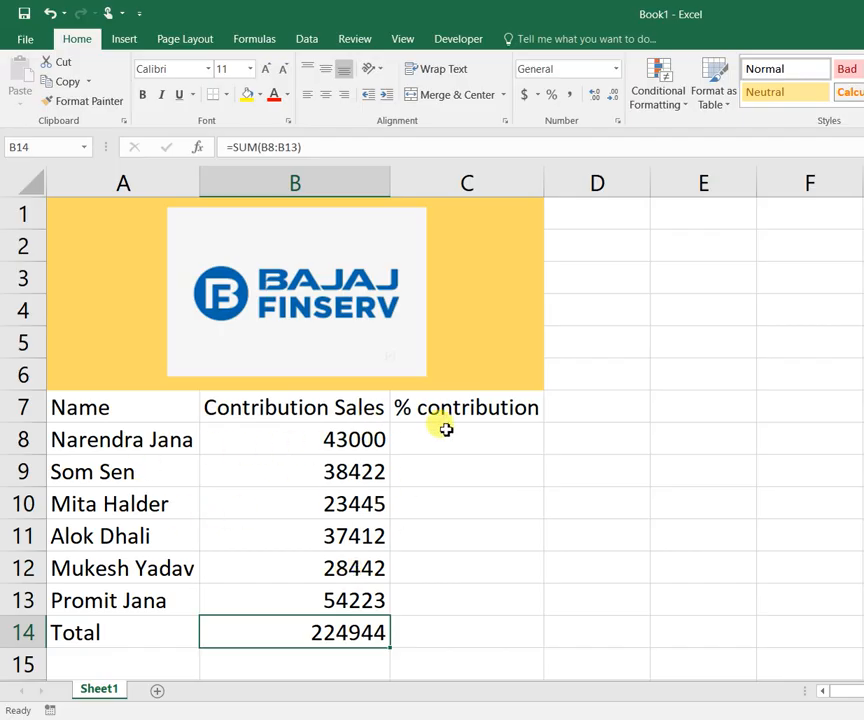
Fill the % contribution column C8:C13 with each person's share of sales B8:B13, using the Quick Analysis % Total calculation.
{"action": "left_click_drag", "start_coordinate": [305, 436], "coordinate": [320, 604]}
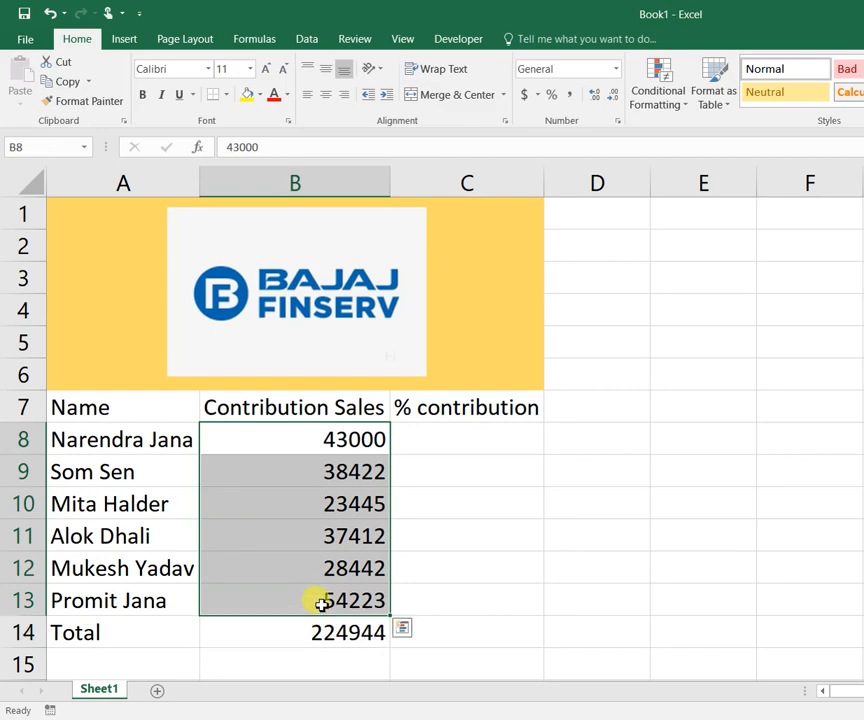
{"action": "left_click", "coordinate": [403, 631]}
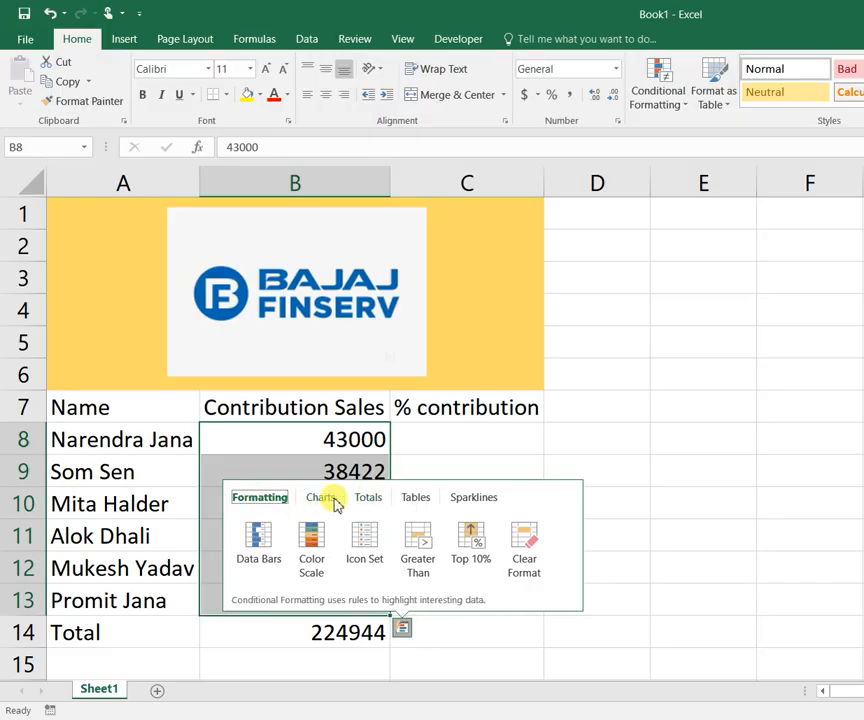
{"action": "left_click", "coordinate": [370, 505]}
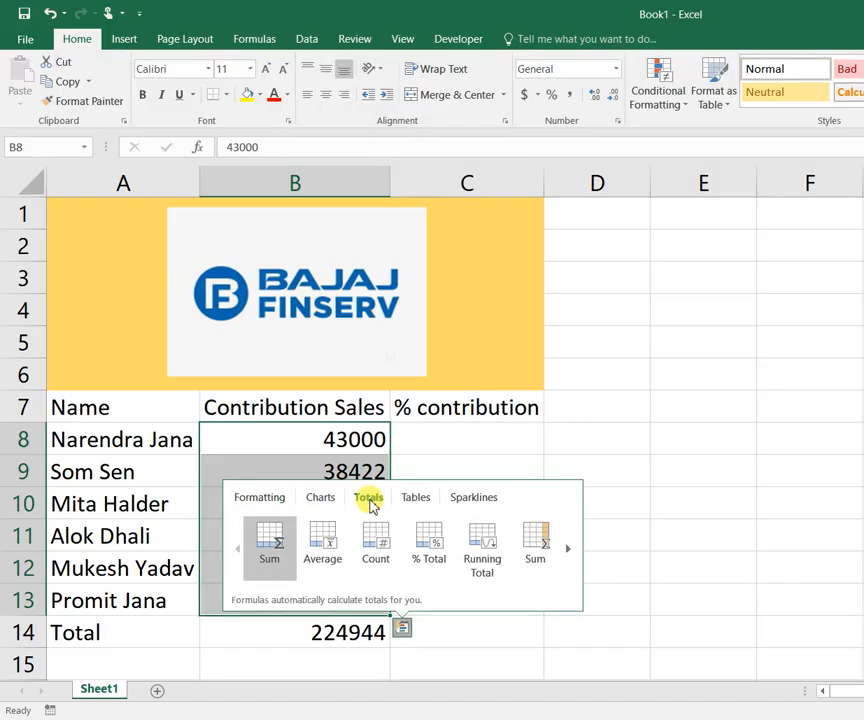
{"action": "left_click", "coordinate": [569, 550]}
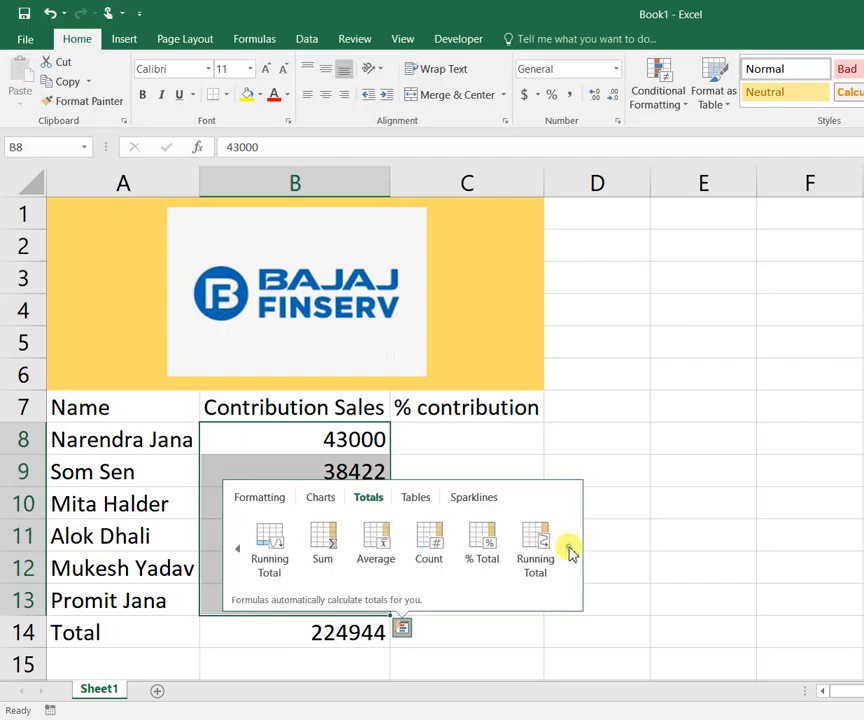
{"action": "left_click", "coordinate": [481, 540]}
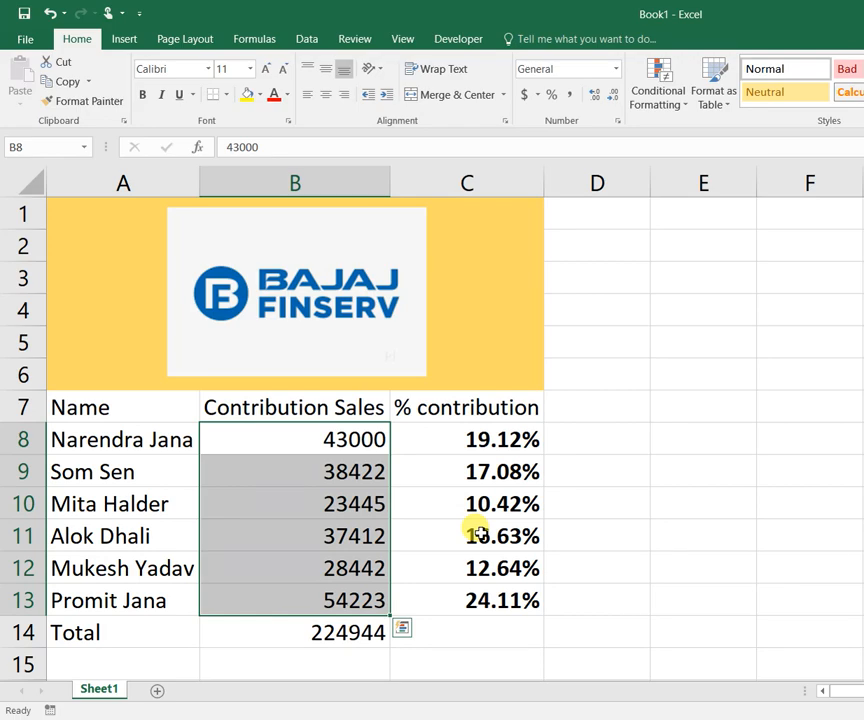
Calculate the first person's percentage manually in E10 with the formula =(B8*100)/B14.
{"action": "left_click", "coordinate": [681, 500]}
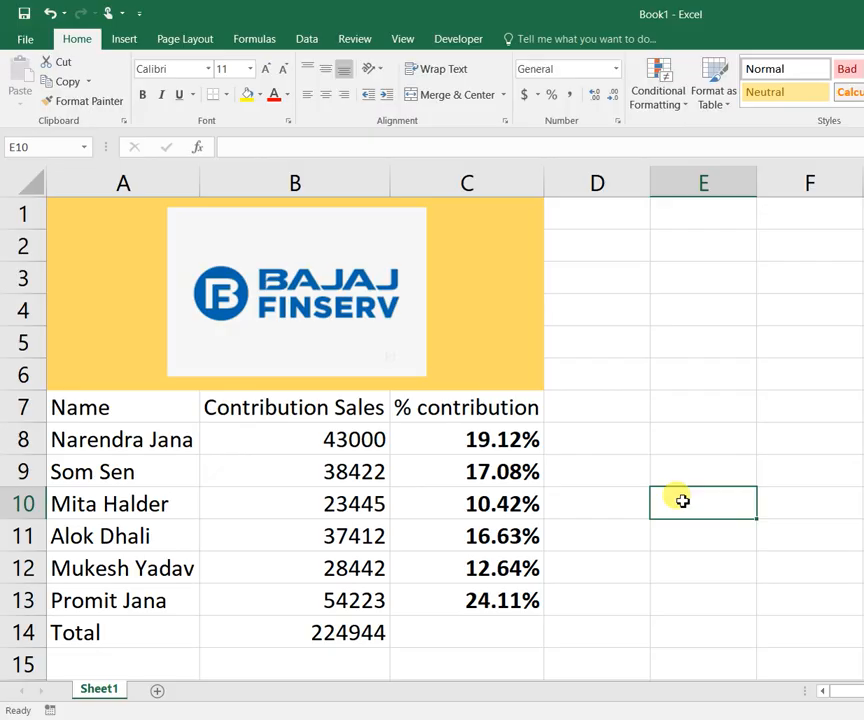
{"action": "type", "text": "="}
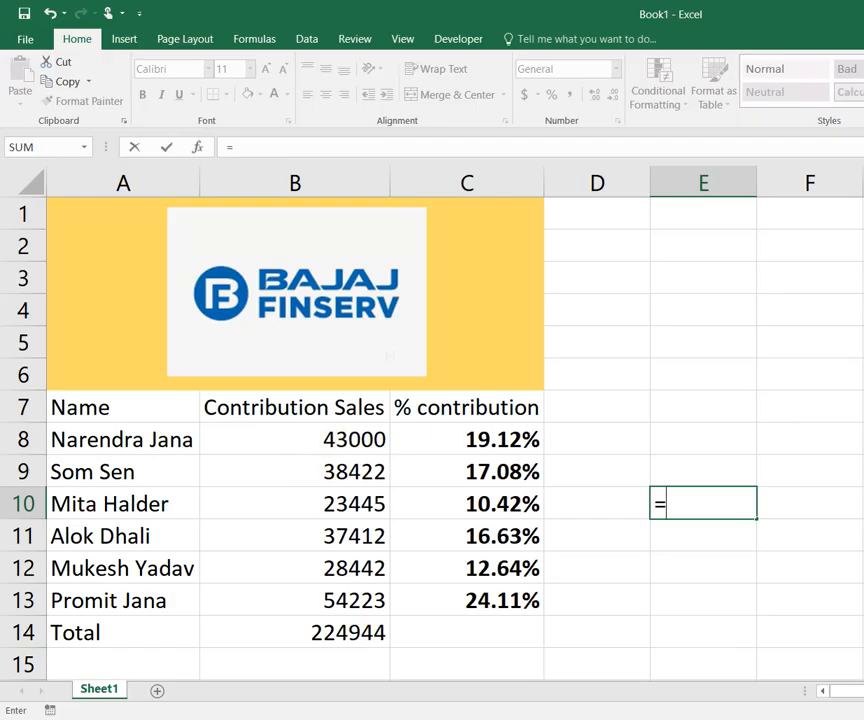
{"action": "type", "text": "("}
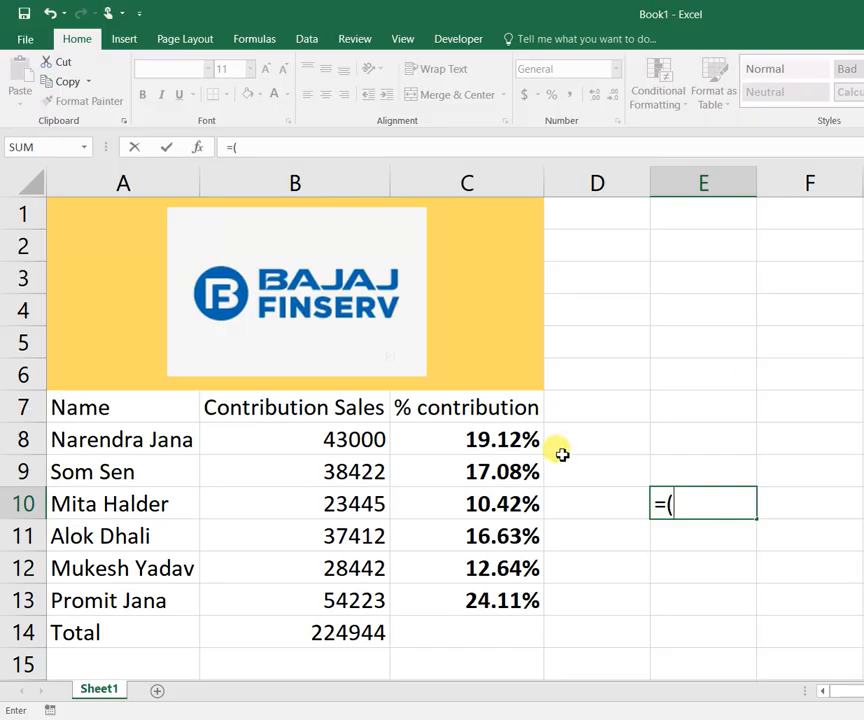
{"action": "left_click", "coordinate": [368, 443]}
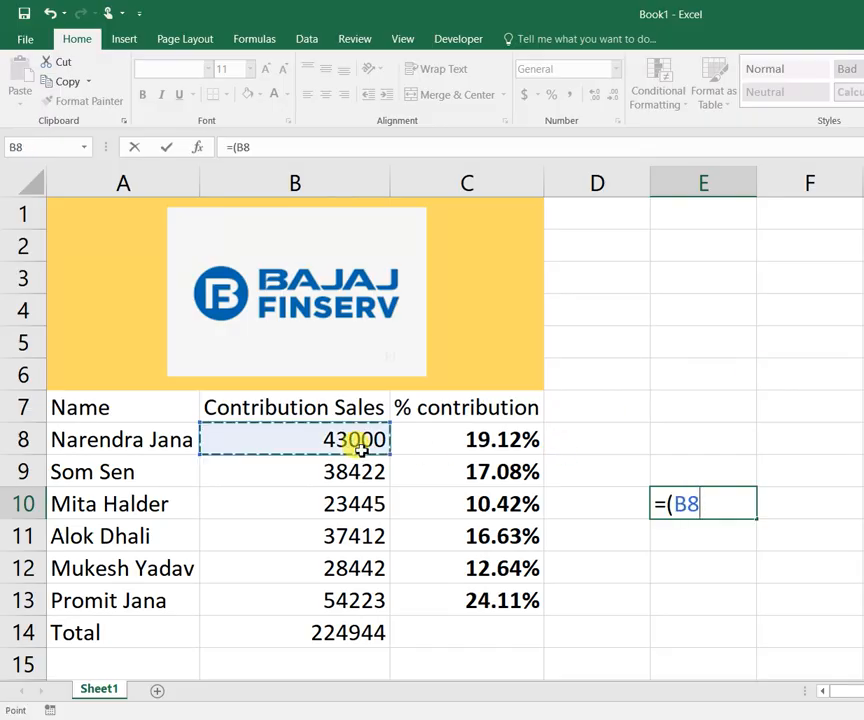
{"action": "type", "text": "8"}
{"action": "key", "text": "BackSpace"}
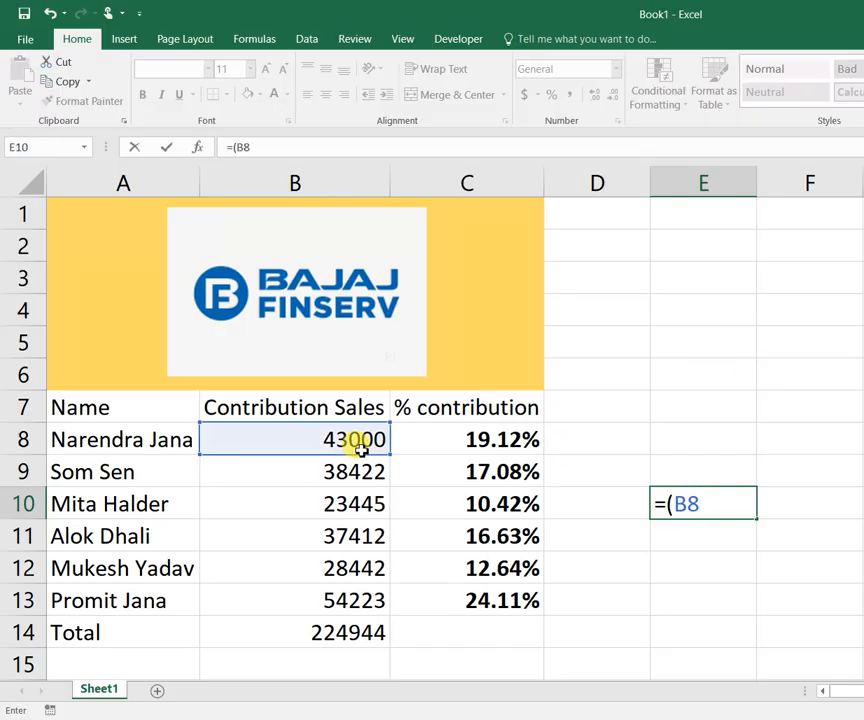
{"action": "type", "text": "*100"}
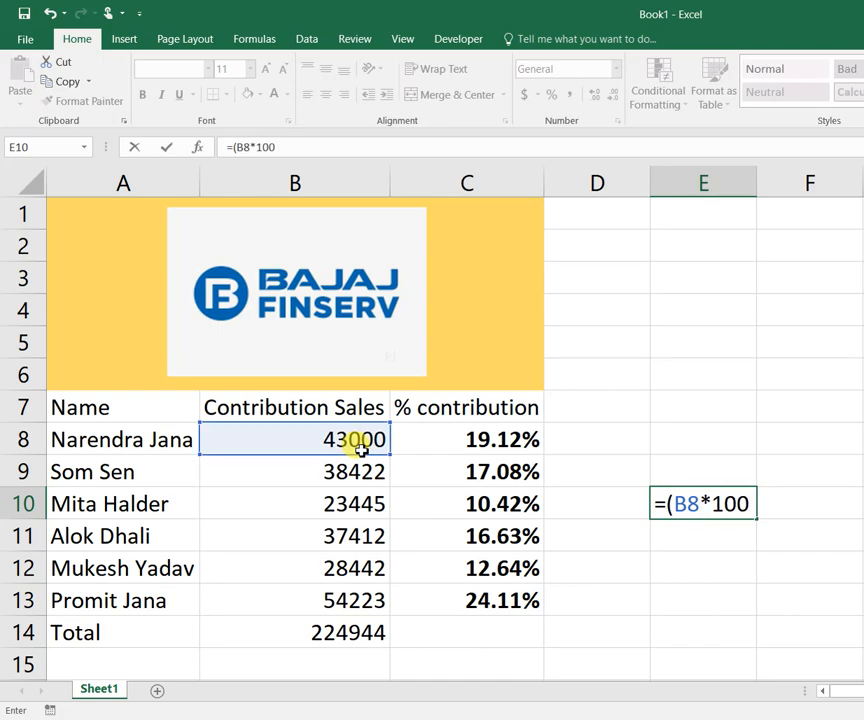
{"action": "type", "text": ")/"}
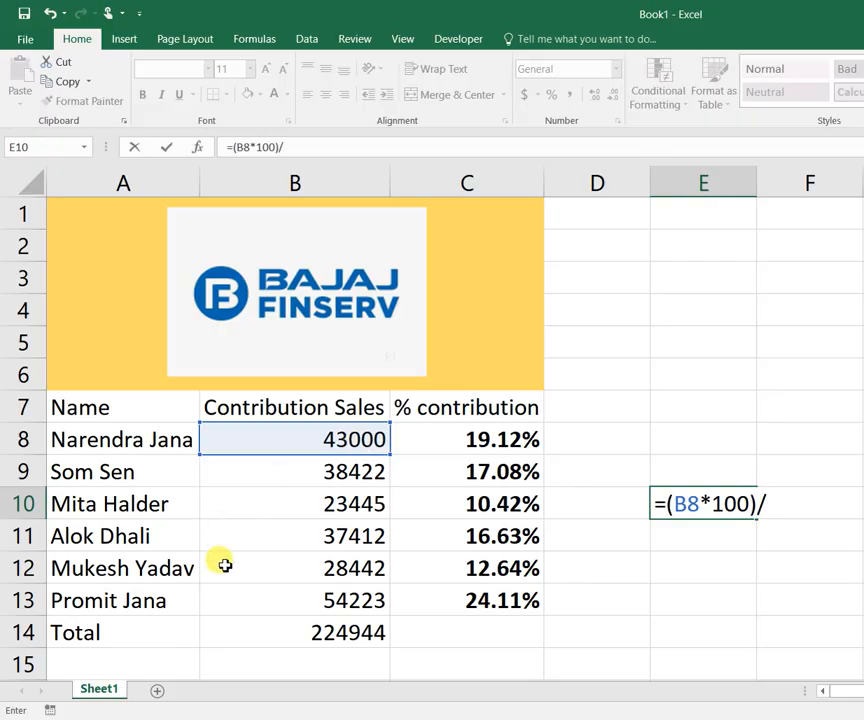
{"action": "left_click", "coordinate": [282, 627]}
{"action": "key", "text": "Return"}
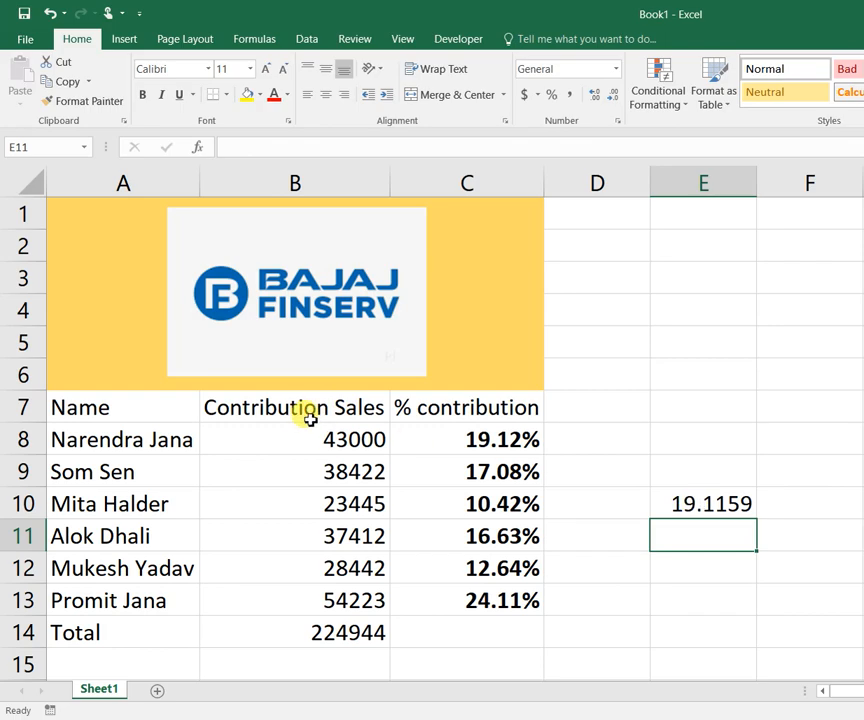
Reapply the Quick Analysis % Total column calculation to sales B8:B13 and select the percentages in C8:C13.
{"action": "left_click_drag", "start_coordinate": [291, 432], "coordinate": [291, 617]}
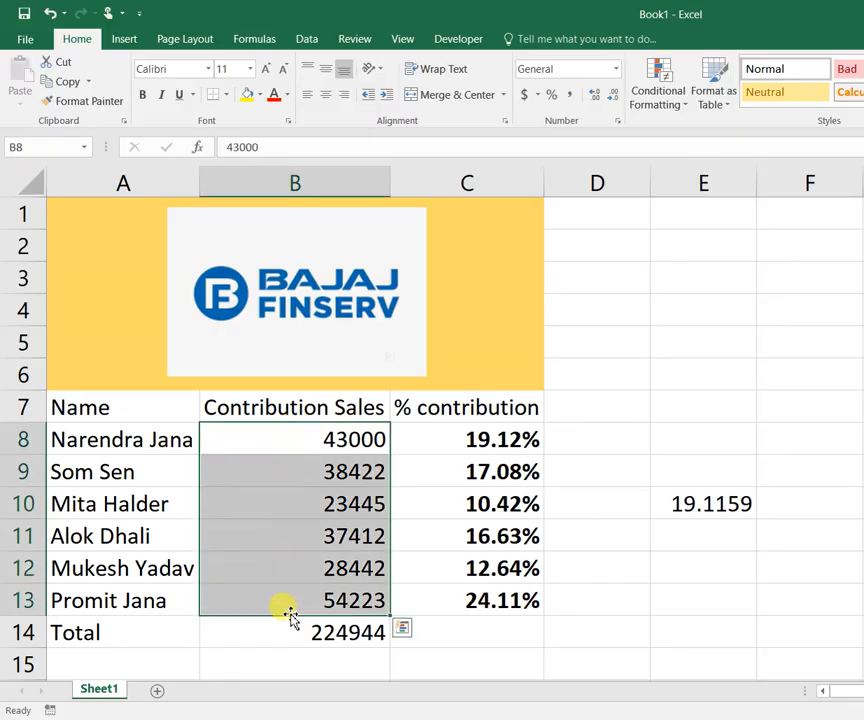
{"action": "left_click", "coordinate": [408, 632]}
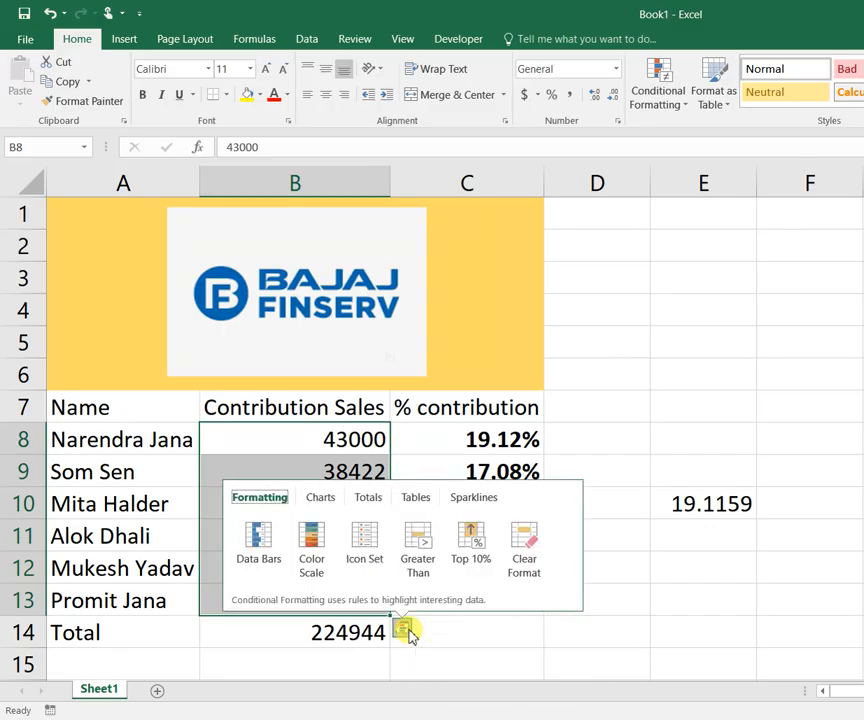
{"action": "left_click", "coordinate": [368, 503]}
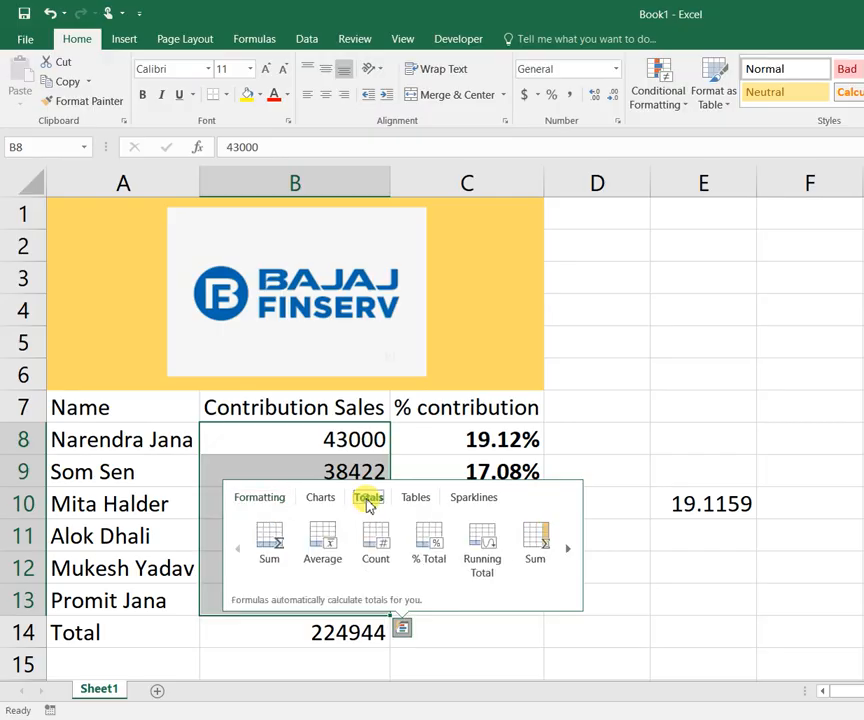
{"action": "left_click", "coordinate": [567, 549]}
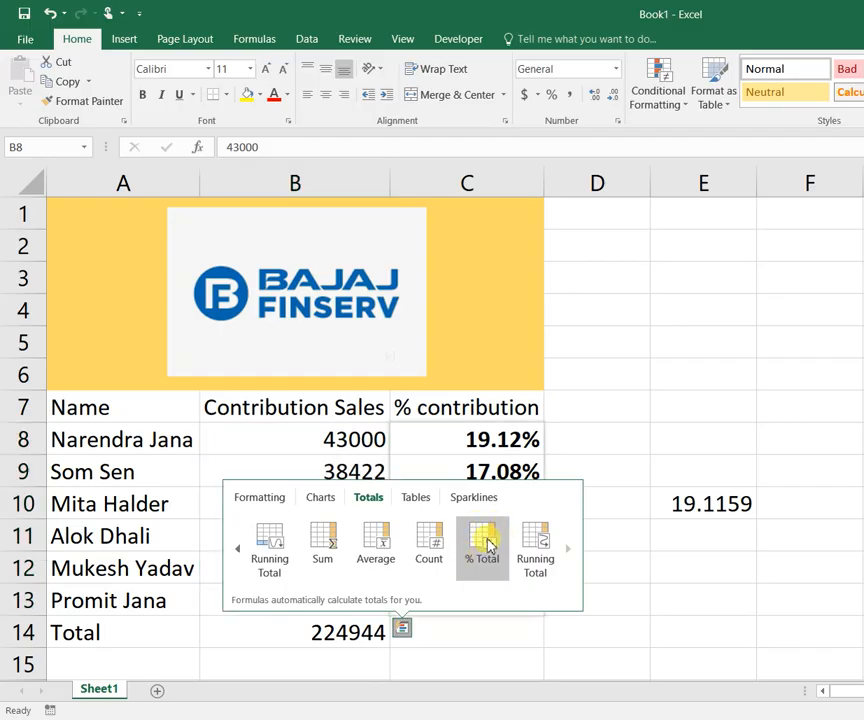
{"action": "left_click", "coordinate": [488, 545]}
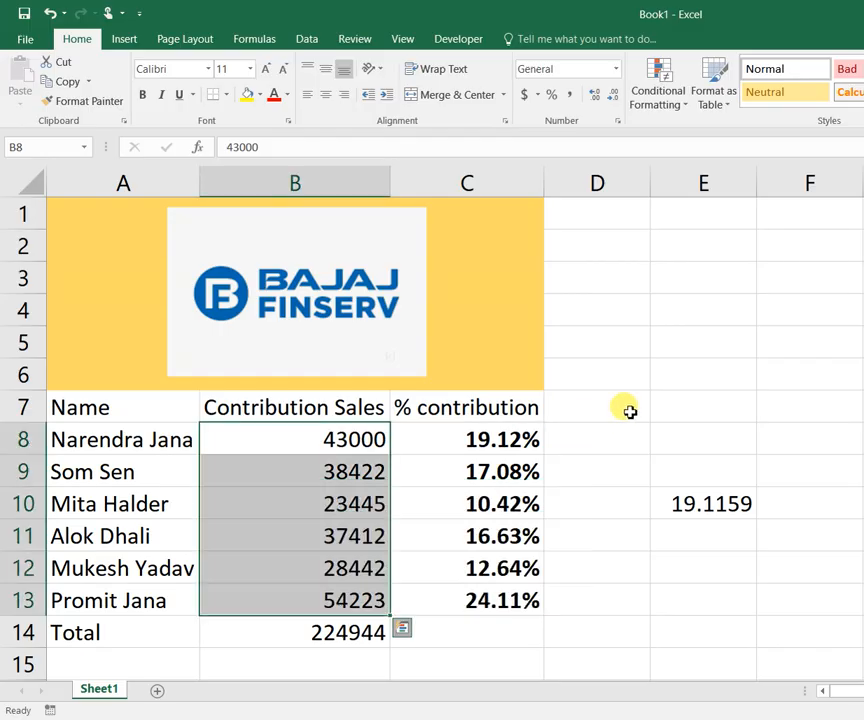
{"action": "left_click", "coordinate": [630, 411]}
{"action": "left_click_drag", "start_coordinate": [466, 432], "coordinate": [483, 591]}
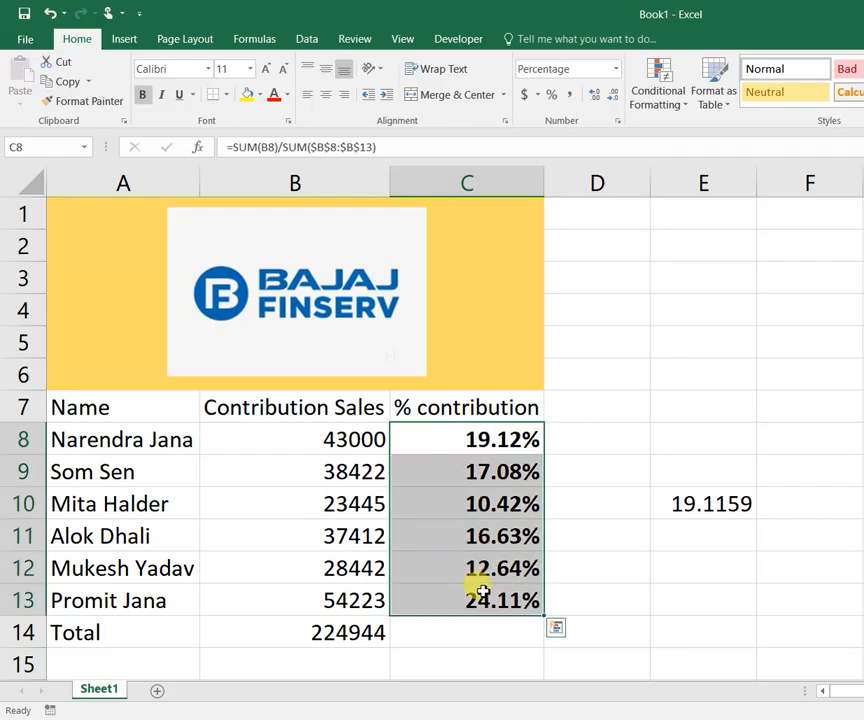